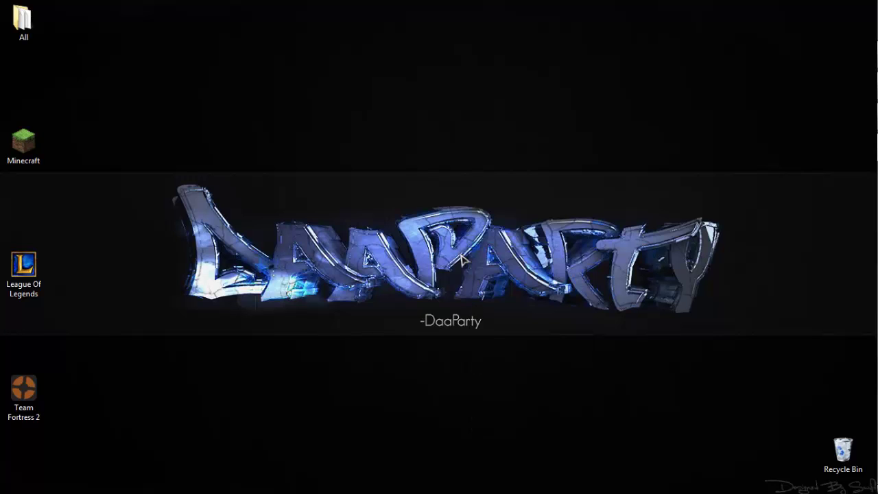
Step: Open the Bukkit 'Setting up a server' wiki page and download craftbukkit-1.5.2-R1.0.jar, keeping it
{"action": "left_click", "coordinate": [856, 54]}
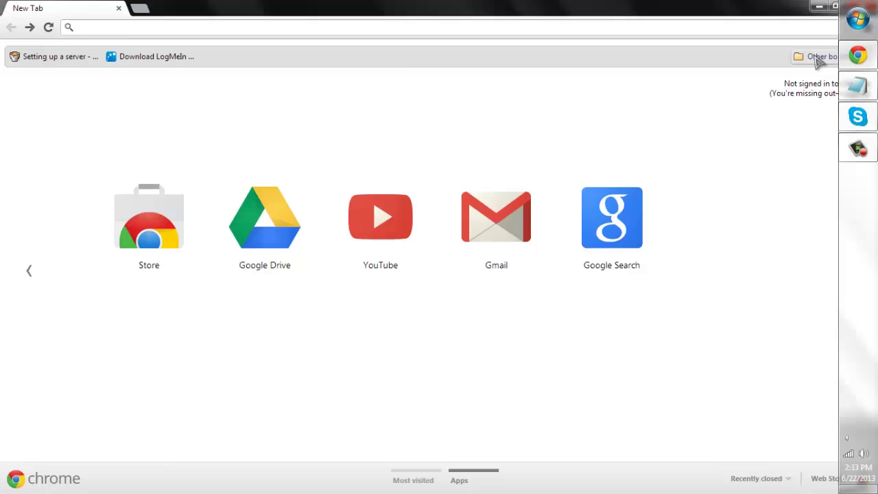
{"action": "left_click", "coordinate": [15, 57]}
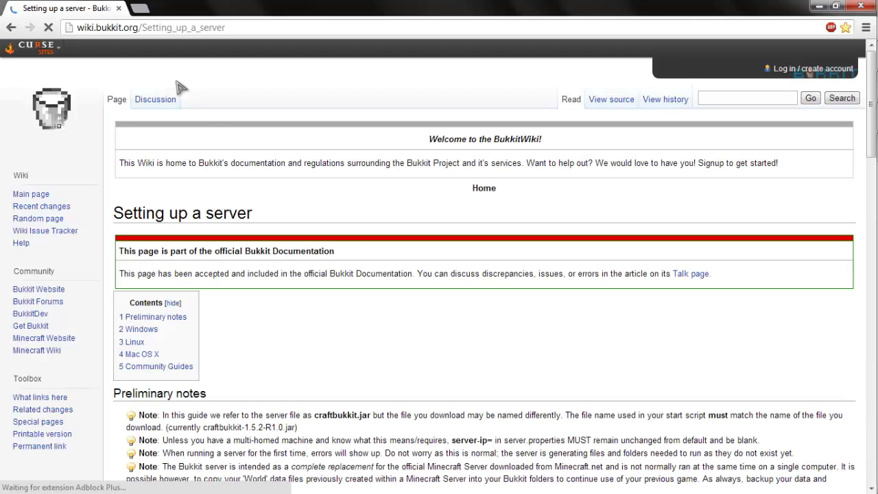
{"action": "scroll", "coordinate": [274, 199], "scroll_direction": "down", "scroll_amount": 4}
{"action": "left_click", "coordinate": [389, 280]}
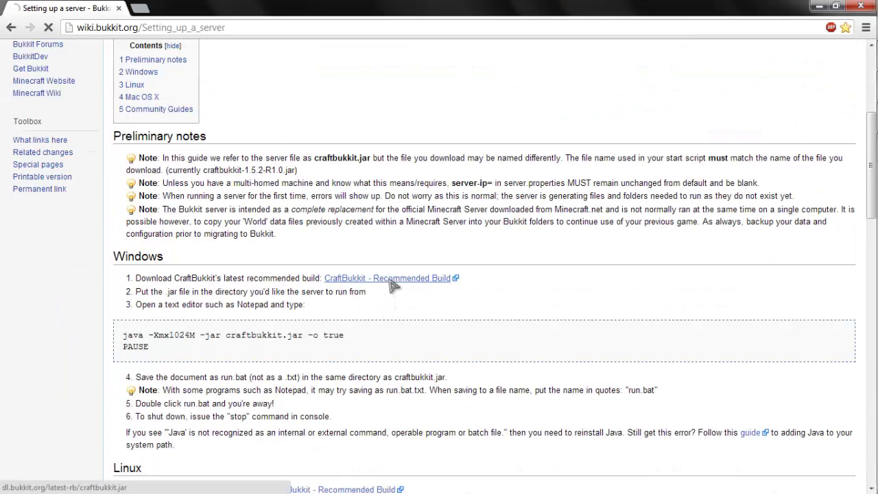
{"action": "left_click", "coordinate": [230, 478]}
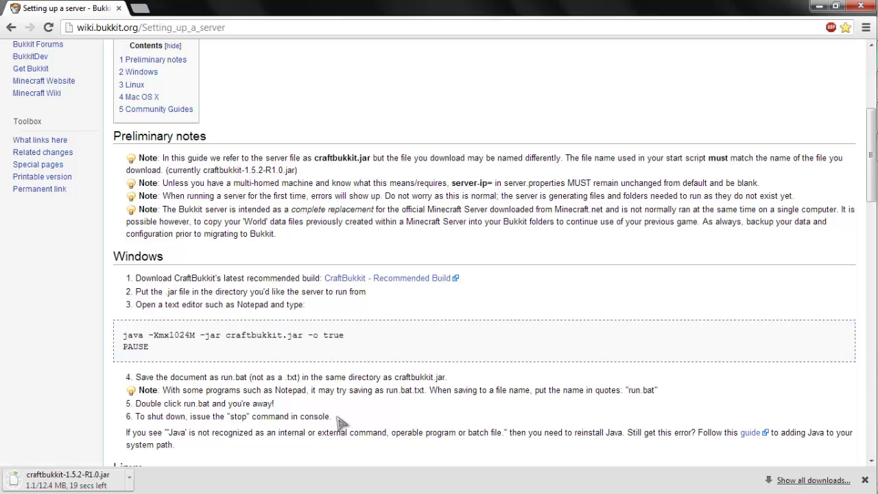
Step: Create a new desktop folder named 'Bukkit Server'
{"action": "left_click", "coordinate": [835, 6]}
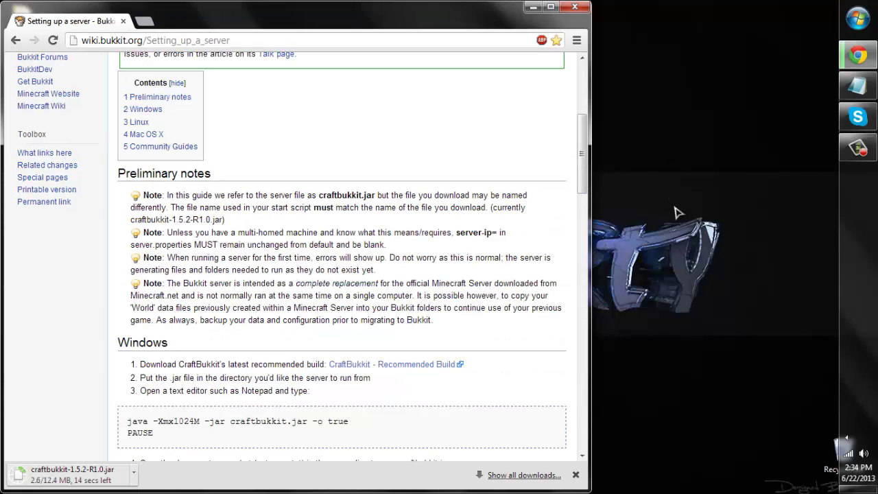
{"action": "right_click", "coordinate": [676, 210]}
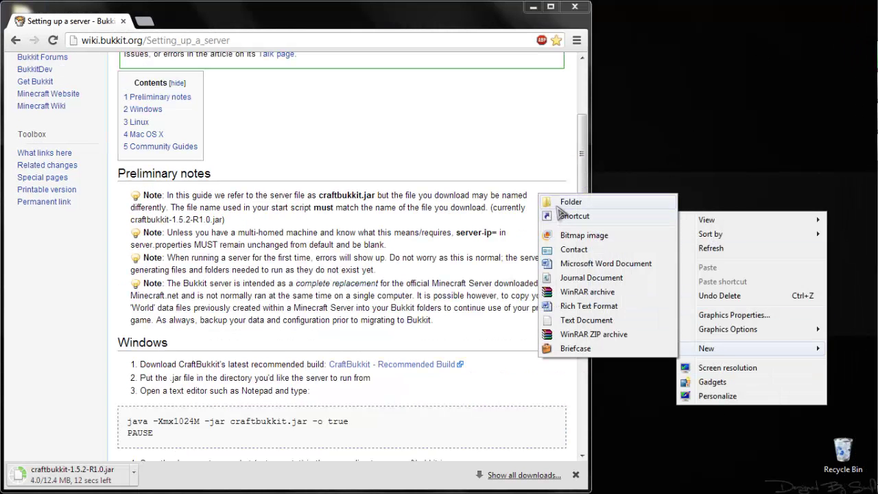
{"action": "left_click", "coordinate": [567, 202]}
{"action": "type", "text": "Bukkit"}
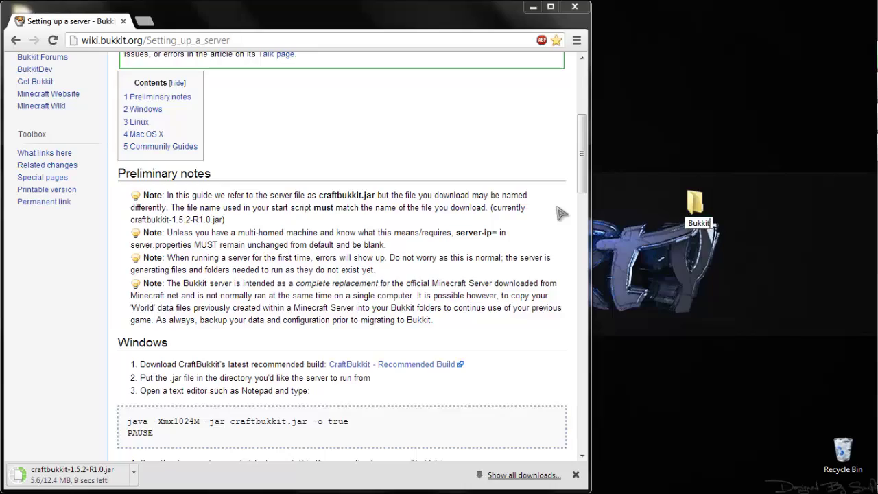
{"action": "type", "text": " Server"}
{"action": "key", "text": "Return"}
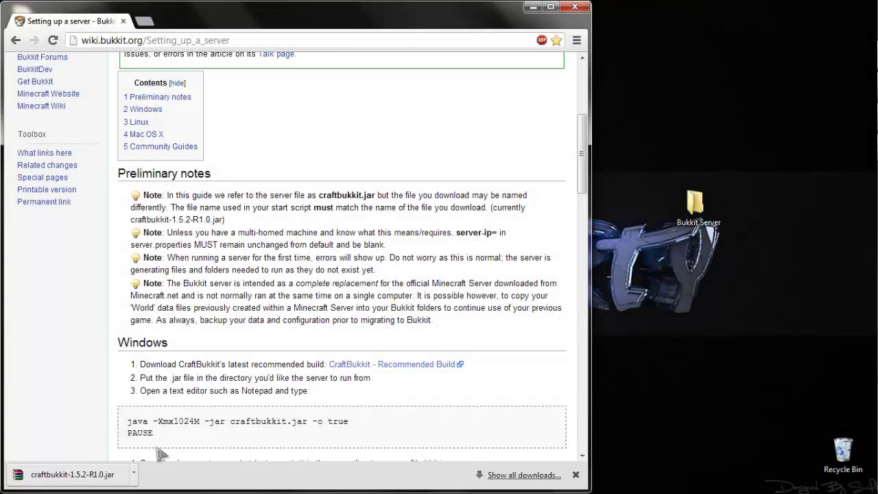
{"action": "scroll", "coordinate": [390, 416], "scroll_direction": "down", "scroll_amount": 1}
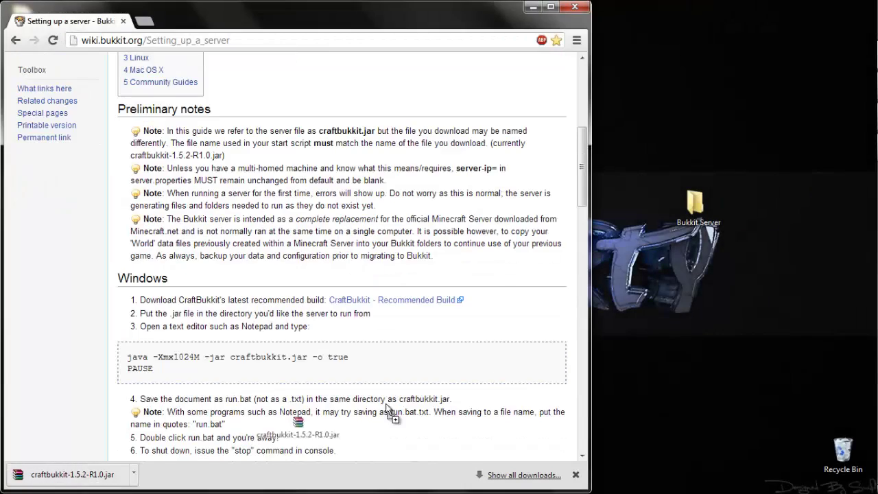
Step: Move the jar into the Bukkit Server folder and rename it to craftbukkit
{"action": "left_click", "coordinate": [698, 206]}
{"action": "left_click", "coordinate": [533, 9]}
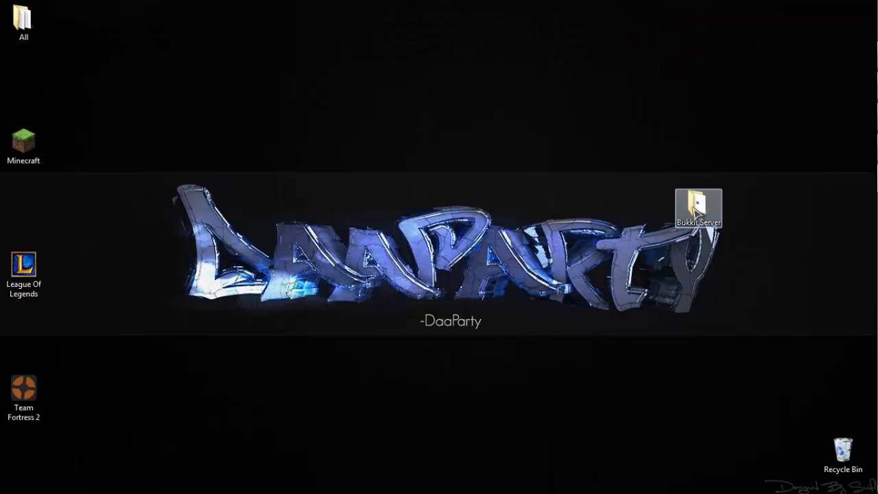
{"action": "double_click", "coordinate": [696, 203]}
{"action": "right_click", "coordinate": [419, 133]}
{"action": "left_click", "coordinate": [455, 354]}
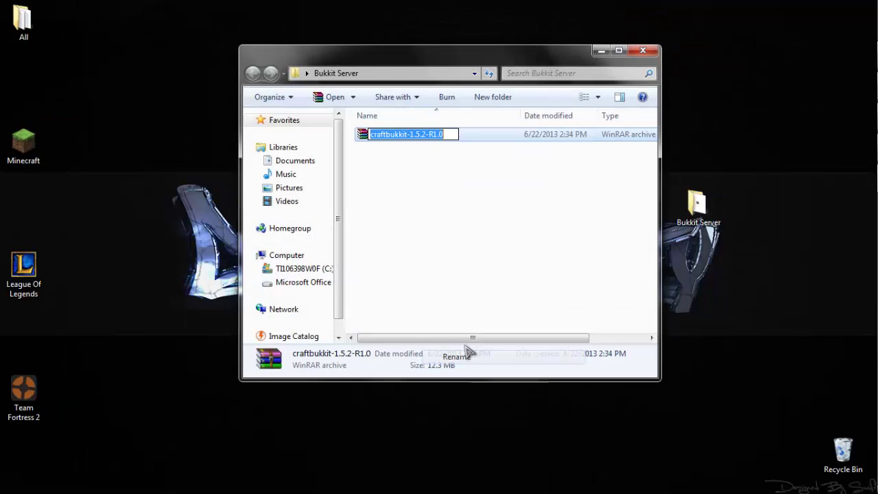
{"action": "left_click", "coordinate": [410, 134]}
{"action": "left_click_drag", "start_coordinate": [408, 134], "coordinate": [491, 135]}
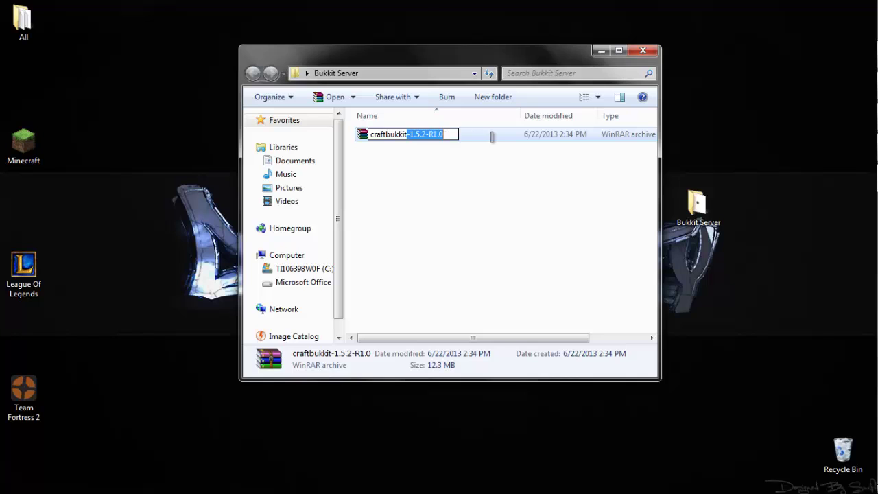
{"action": "key", "text": "BackSpace"}
{"action": "left_click", "coordinate": [489, 152]}
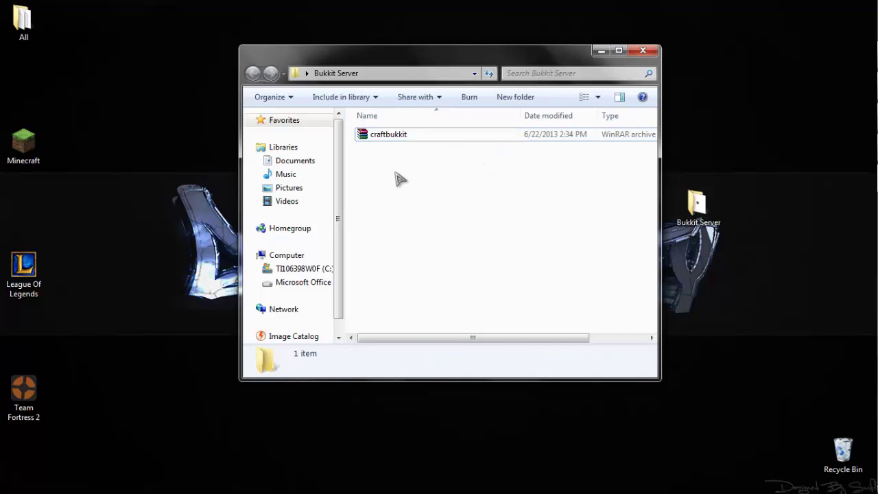
Step: Create a New Text Document in the folder and open it in Notepad
{"action": "right_click", "coordinate": [371, 170]}
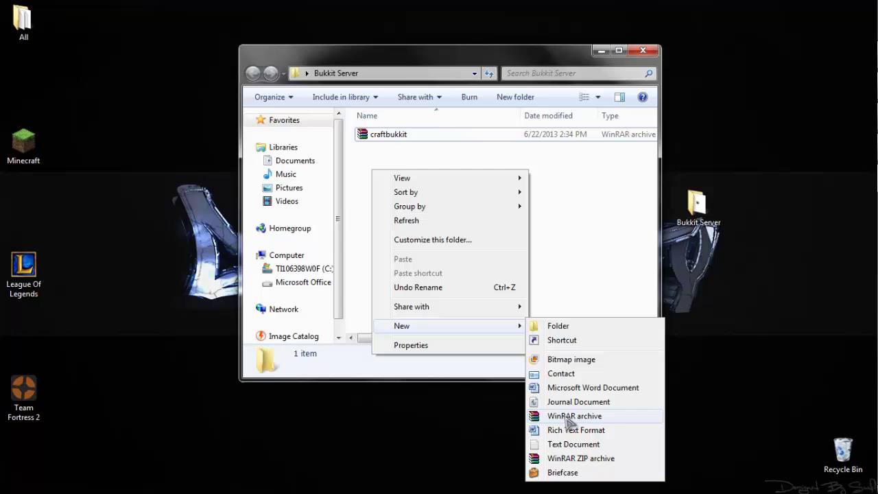
{"action": "left_click", "coordinate": [570, 443]}
{"action": "left_click", "coordinate": [445, 206]}
{"action": "double_click", "coordinate": [399, 148]}
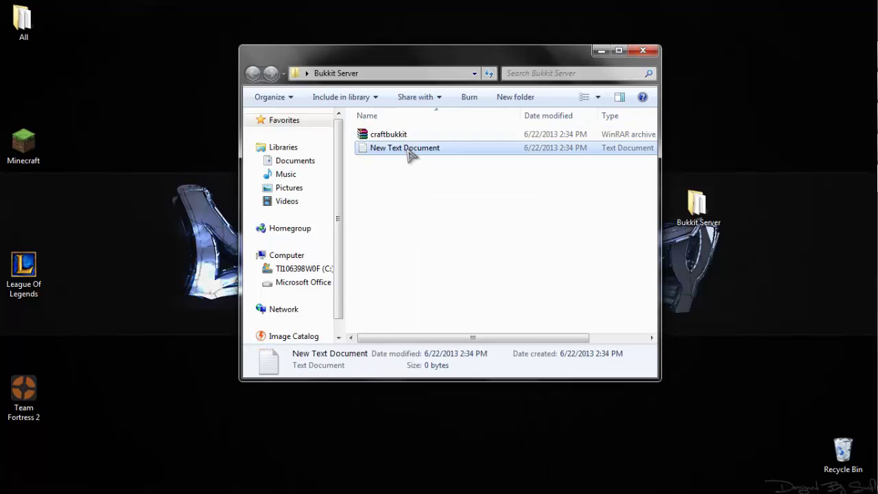
{"action": "mouse_move", "coordinate": [857, 87]}
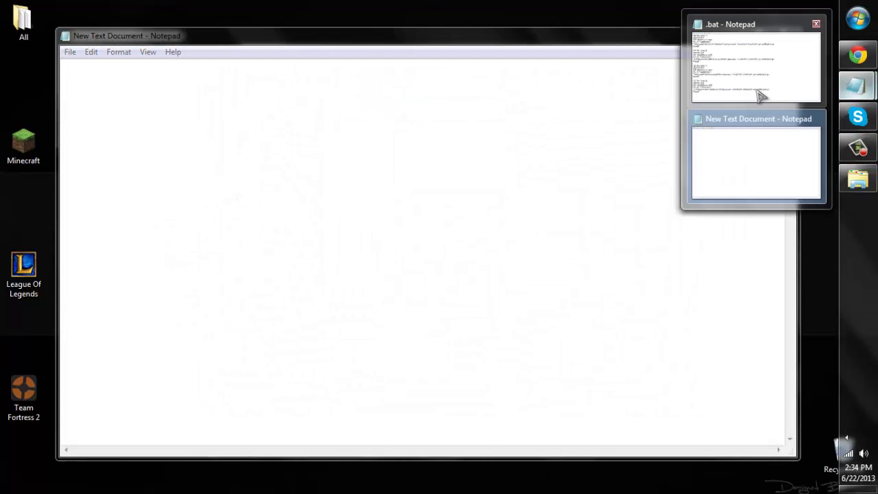
Step: Bring up the .bat reference notes and confirm in the computer's properties that the system is 64-bit
{"action": "left_click", "coordinate": [725, 90]}
{"action": "mouse_move", "coordinate": [50, 113]}
{"action": "left_mouse_down"}
{"action": "mouse_move", "coordinate": [7, 96]}
{"action": "mouse_move", "coordinate": [3, 65]}
{"action": "left_mouse_up"}
{"action": "left_click", "coordinate": [92, 117]}
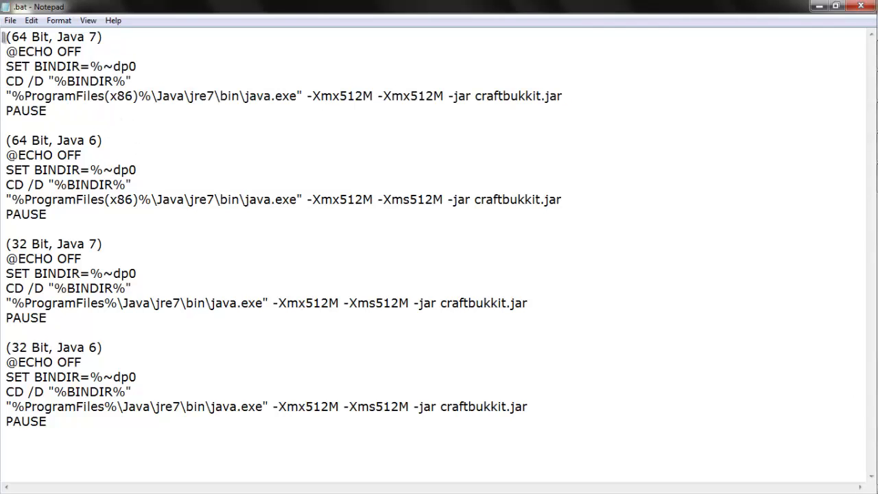
{"action": "mouse_move", "coordinate": [857, 247]}
{"action": "left_click", "coordinate": [857, 18]}
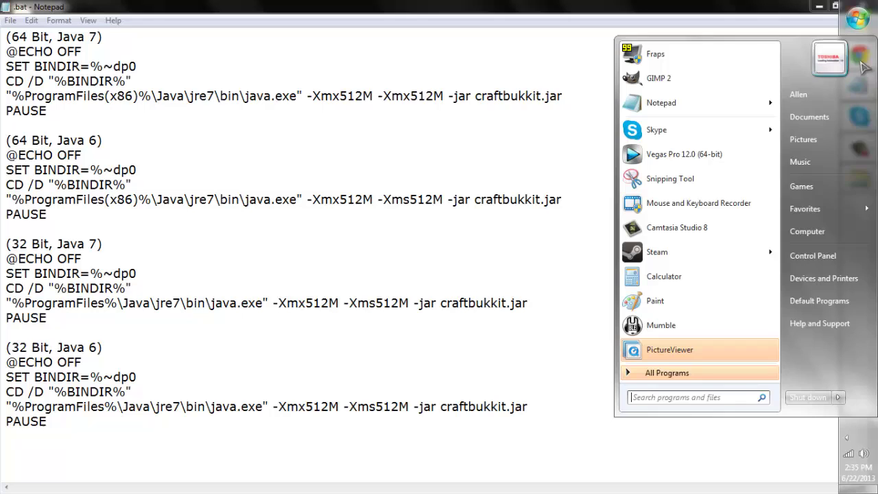
{"action": "left_click", "coordinate": [807, 231]}
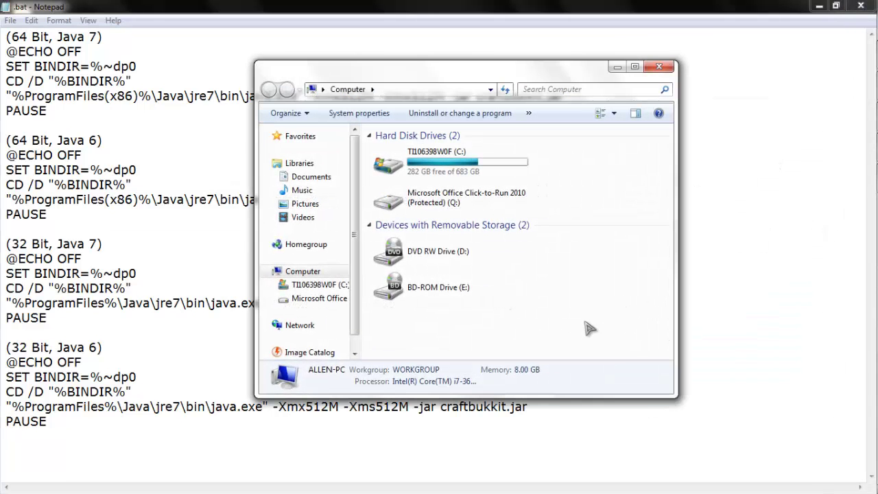
{"action": "right_click", "coordinate": [585, 321]}
{"action": "left_click", "coordinate": [624, 458]}
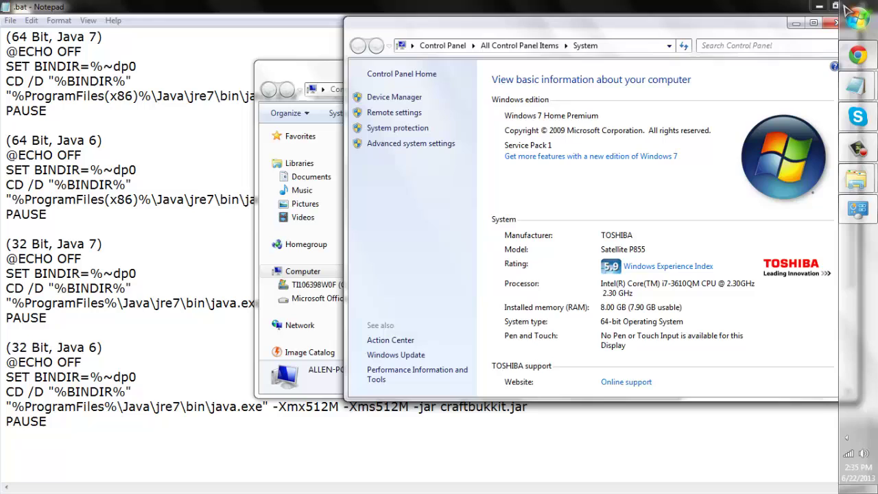
{"action": "left_click", "coordinate": [838, 22]}
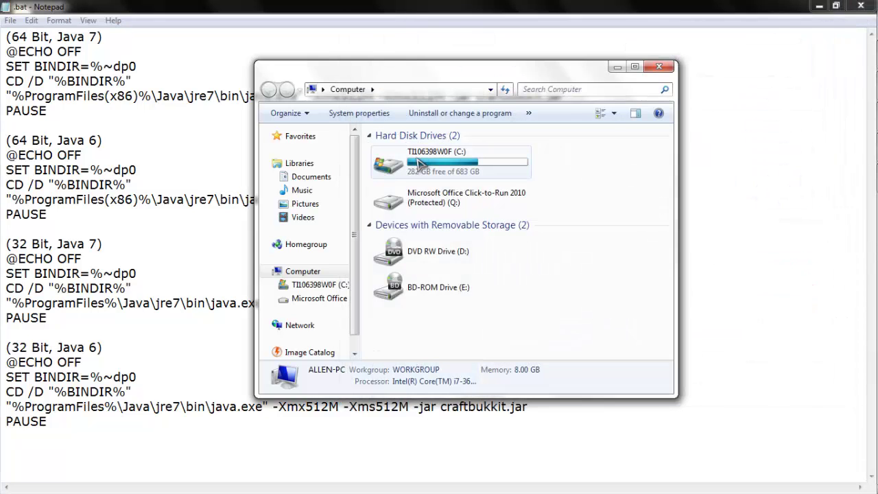
Step: Confirm jre7 under C:\Program Files (x86)\Java and select the 64-bit Java 7 script block
{"action": "double_click", "coordinate": [420, 163]}
{"action": "double_click", "coordinate": [425, 218]}
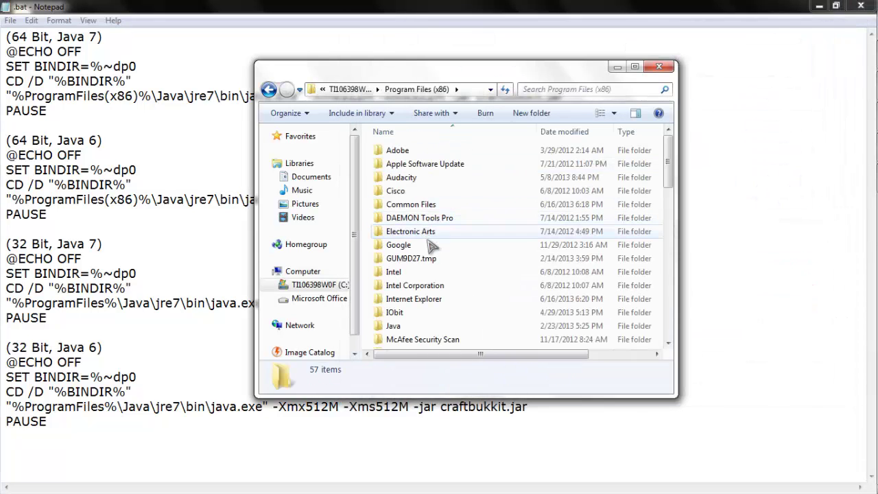
{"action": "double_click", "coordinate": [406, 325]}
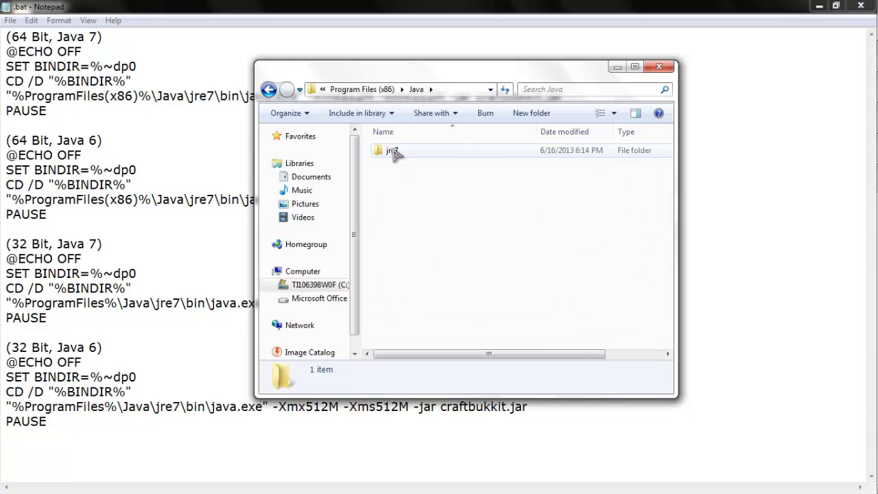
{"action": "left_click", "coordinate": [658, 66]}
{"action": "left_click_drag", "start_coordinate": [52, 113], "coordinate": [2, 52]}
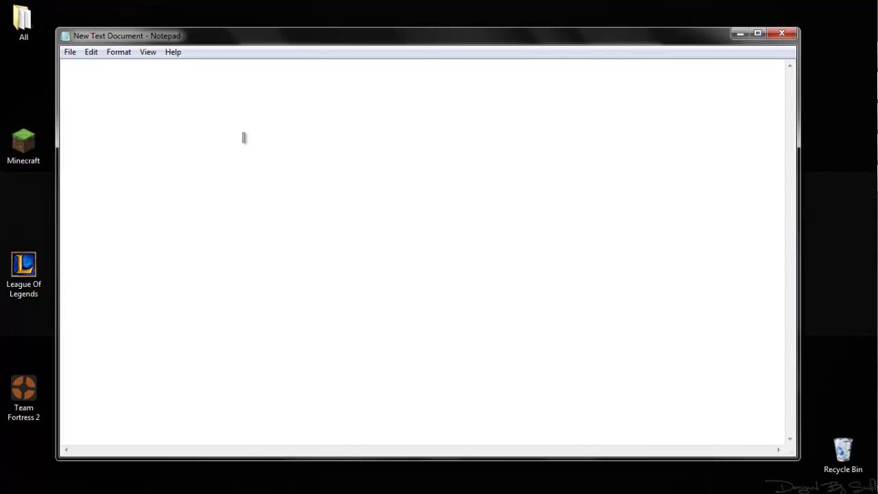
Step: Paste the 64-bit Java 7 launch script and check its -Xmx512M memory value
{"action": "type", "text": "@ECHO OFF SET BINDIR=%~dp0 CD /D \"%BINDIR%\" \"%ProgramFiles(x86)%\\Java\\jre7\\bin\\java.exe\" -Xmx512M -Xmx512M -jar craftbukkit.jar PAUSE"}
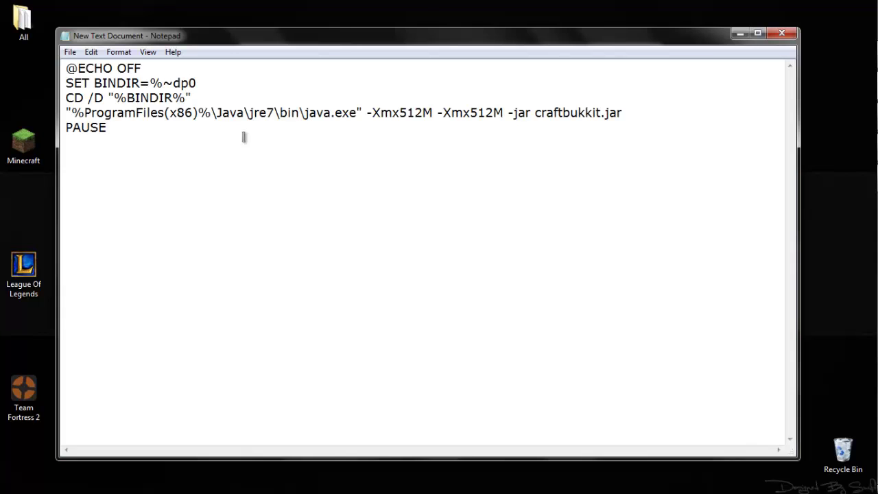
{"action": "mouse_move", "coordinate": [400, 112]}
{"action": "left_mouse_down"}
{"action": "mouse_move", "coordinate": [488, 112]}
{"action": "mouse_move", "coordinate": [472, 112]}
{"action": "left_mouse_up"}
{"action": "left_click", "coordinate": [473, 183]}
Step: Save the script as 'Run Bukkit Server.bat' with the All Files type
{"action": "left_click", "coordinate": [70, 52]}
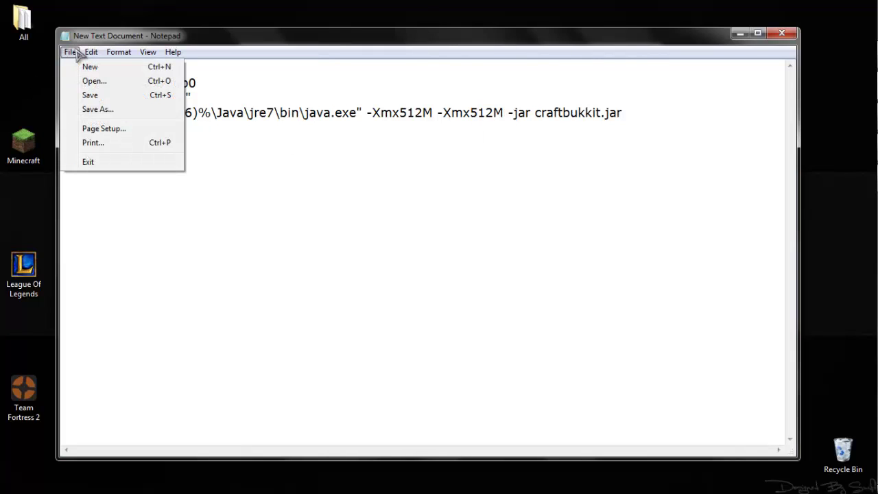
{"action": "left_click", "coordinate": [109, 112]}
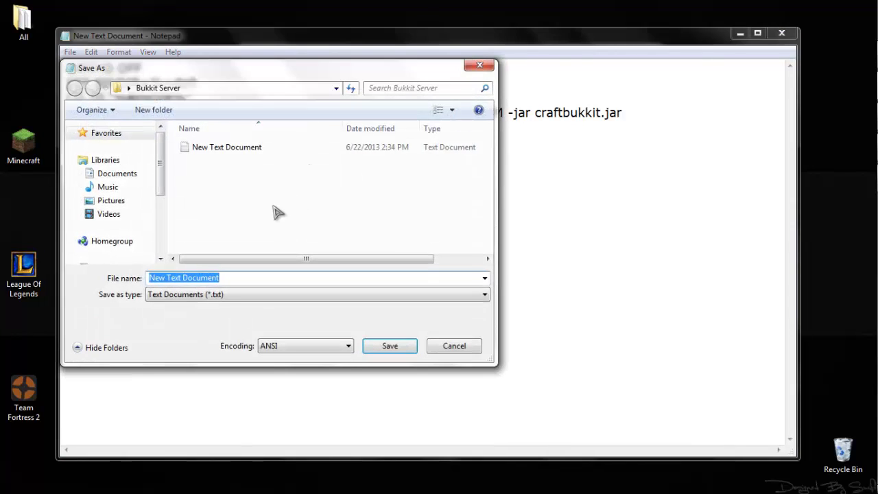
{"action": "type", "text": "Run Bukkit Server"}
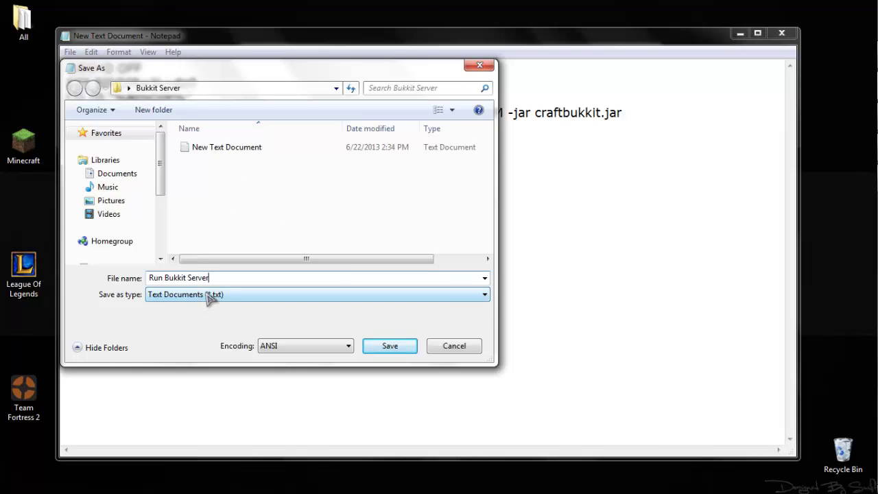
{"action": "left_click", "coordinate": [207, 298]}
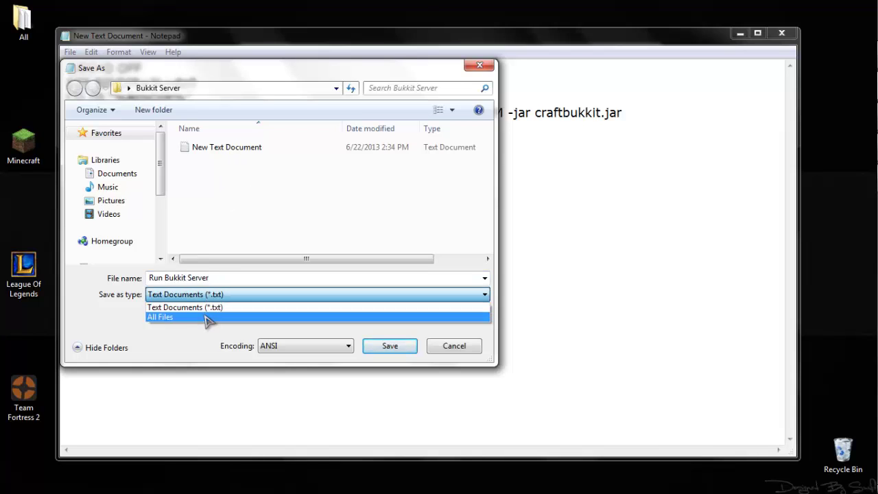
{"action": "left_click", "coordinate": [207, 317]}
{"action": "left_click", "coordinate": [220, 278]}
{"action": "type", "text": ".bat"}
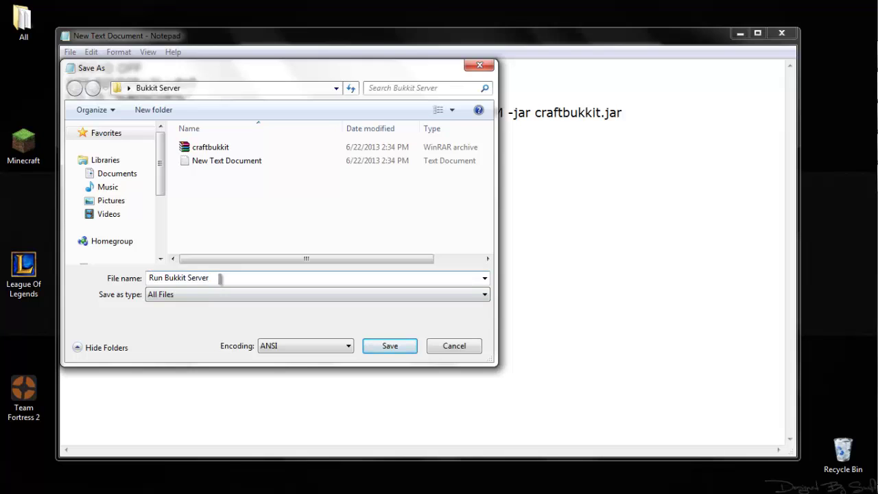
{"action": "left_click", "coordinate": [399, 348]}
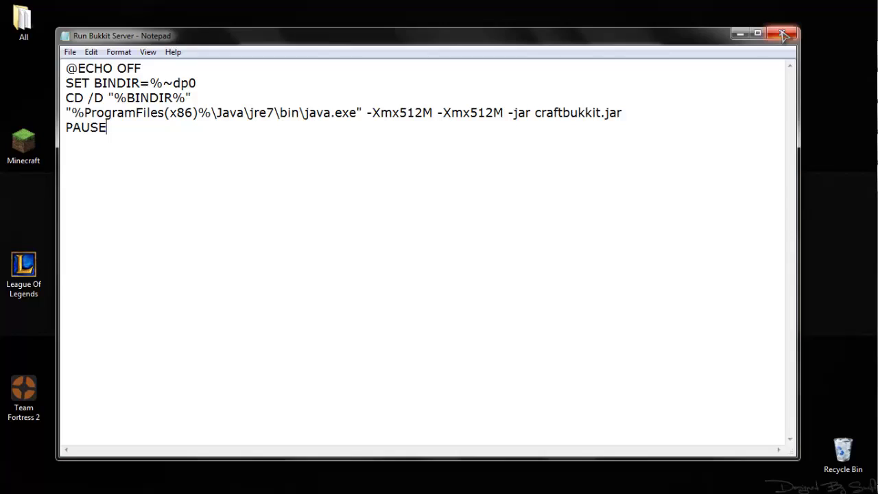
Step: Delete the empty New Text Document and run Run Bukkit Server.bat to generate server files
{"action": "left_click", "coordinate": [781, 32]}
{"action": "right_click", "coordinate": [384, 152]}
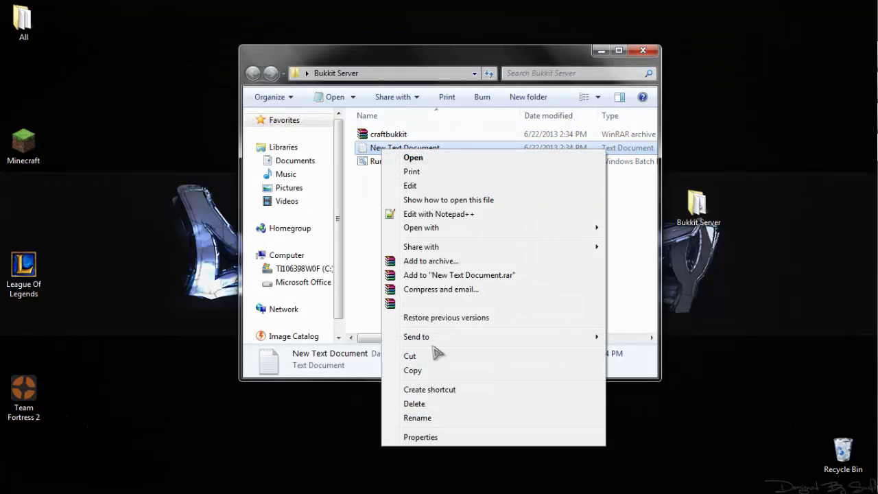
{"action": "left_click", "coordinate": [434, 404]}
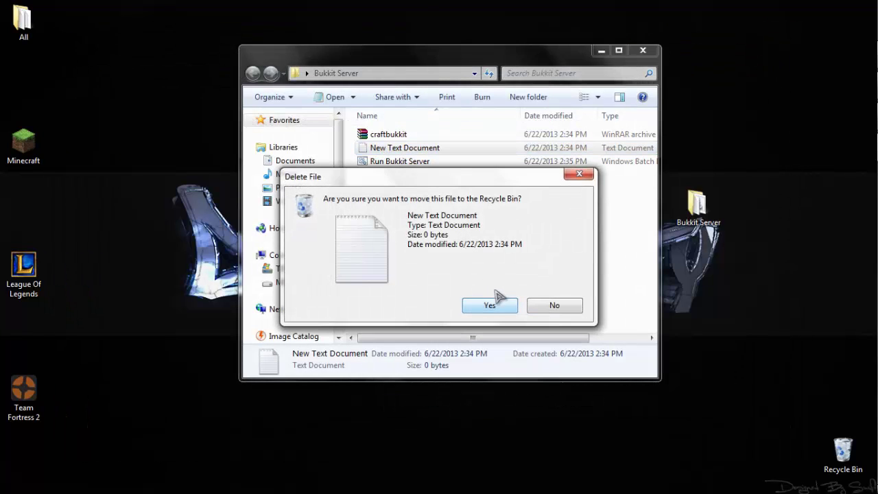
{"action": "left_click", "coordinate": [499, 303]}
{"action": "mouse_move", "coordinate": [399, 148]}
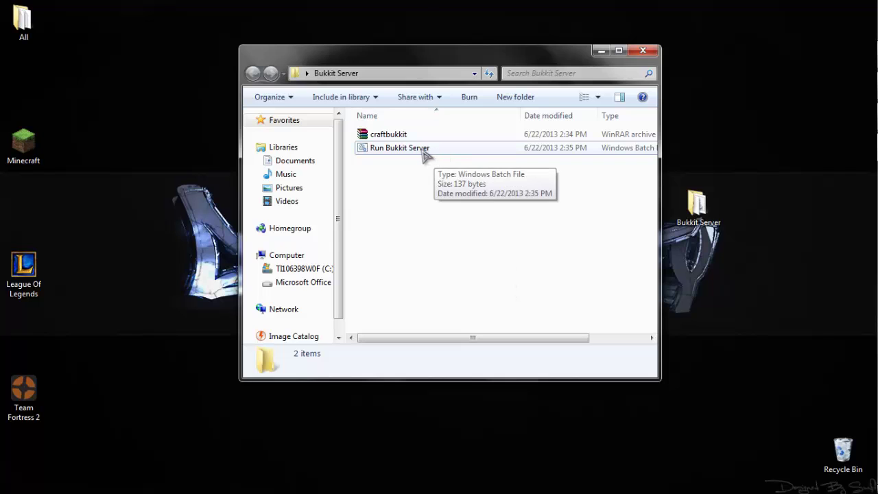
{"action": "double_click", "coordinate": [423, 152]}
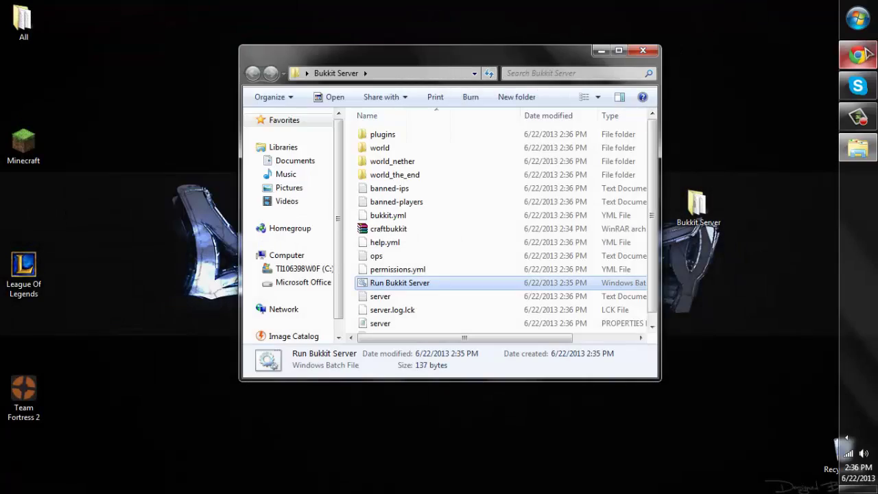
Step: Accept the Hamachi Conditions of Use on the LogMeIn page and download hamachi.msi
{"action": "left_click", "coordinate": [868, 55]}
{"action": "left_click", "coordinate": [144, 24]}
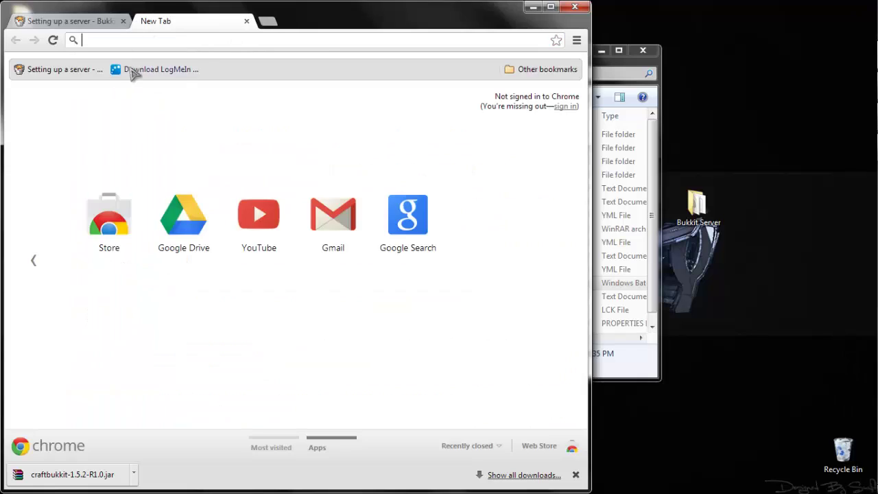
{"action": "left_click", "coordinate": [141, 70]}
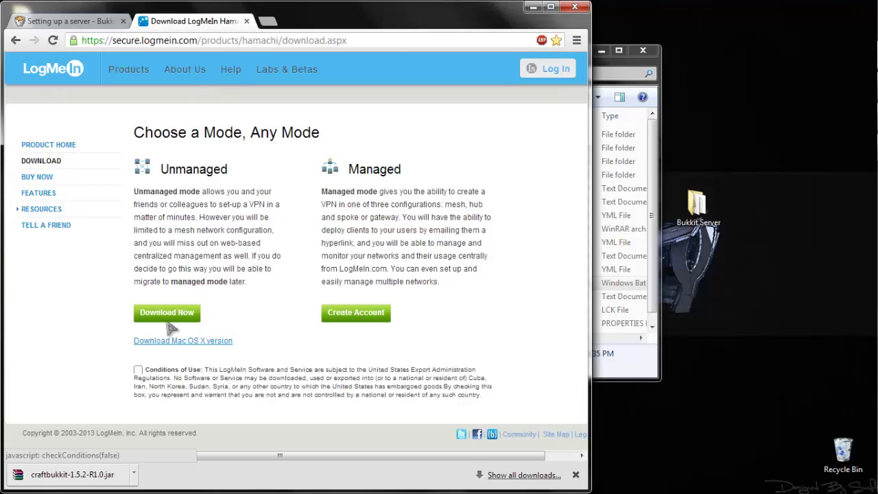
{"action": "left_click", "coordinate": [167, 315]}
{"action": "left_click", "coordinate": [374, 277]}
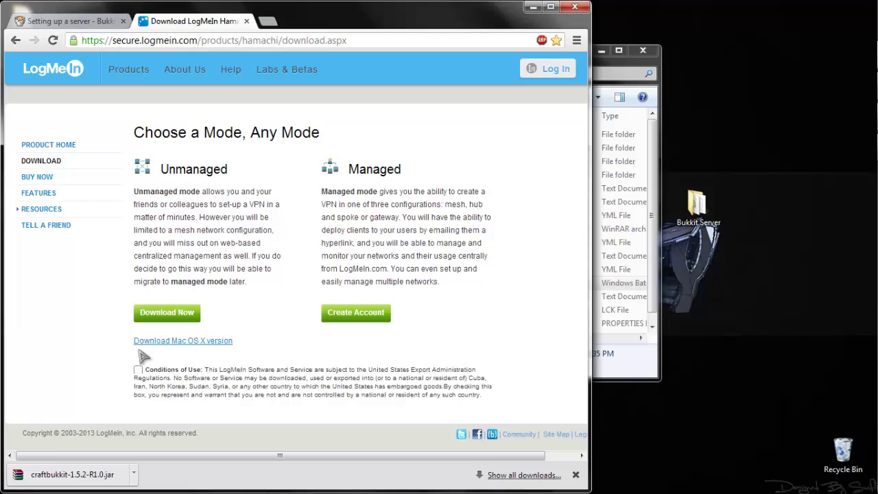
{"action": "left_click", "coordinate": [165, 316]}
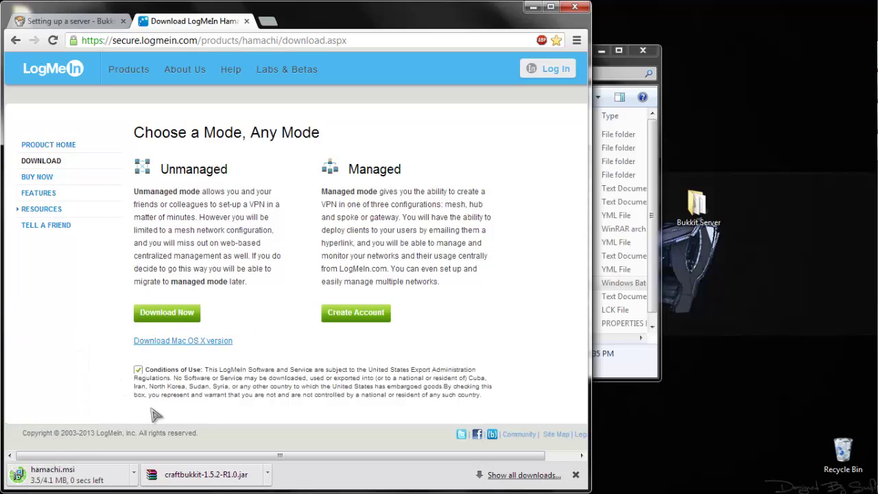
Step: Install Hamachi and bring it online with the address 25.146.158.17
{"action": "left_click", "coordinate": [41, 473]}
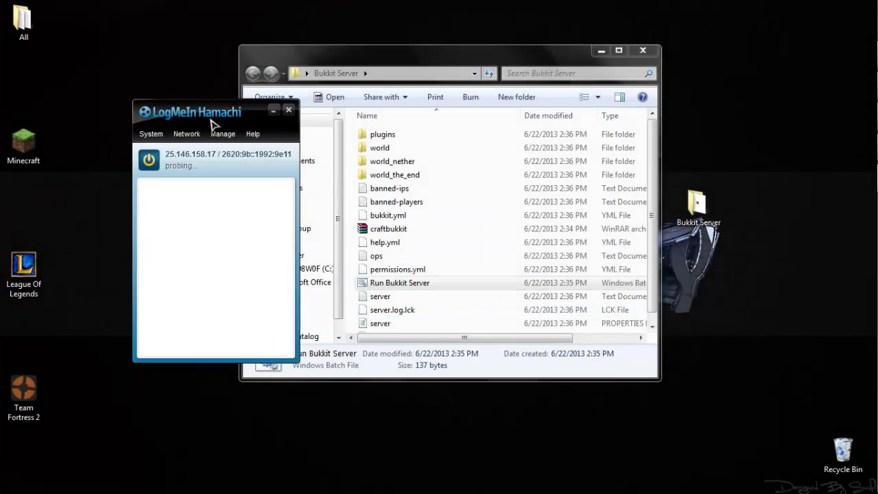
{"action": "left_click_drag", "start_coordinate": [210, 118], "coordinate": [117, 118]}
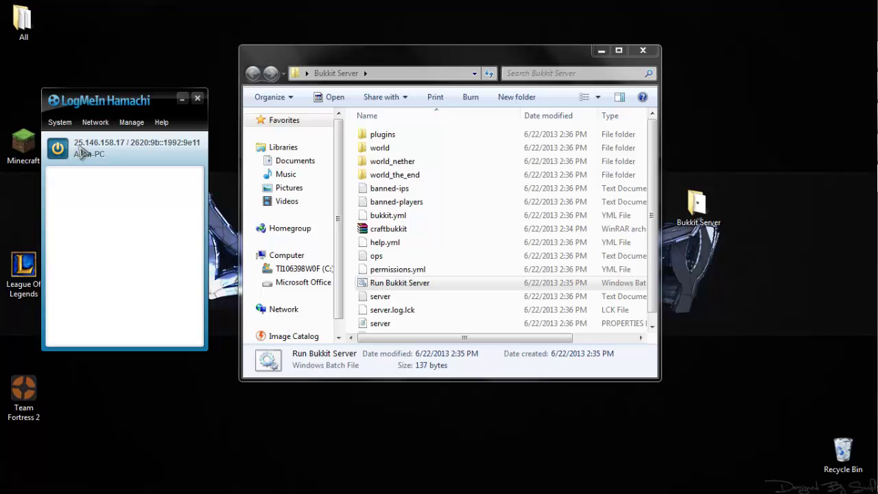
{"action": "left_click_drag", "start_coordinate": [501, 51], "coordinate": [561, 41]}
{"action": "scroll", "coordinate": [558, 226], "scroll_direction": "down", "scroll_amount": 1}
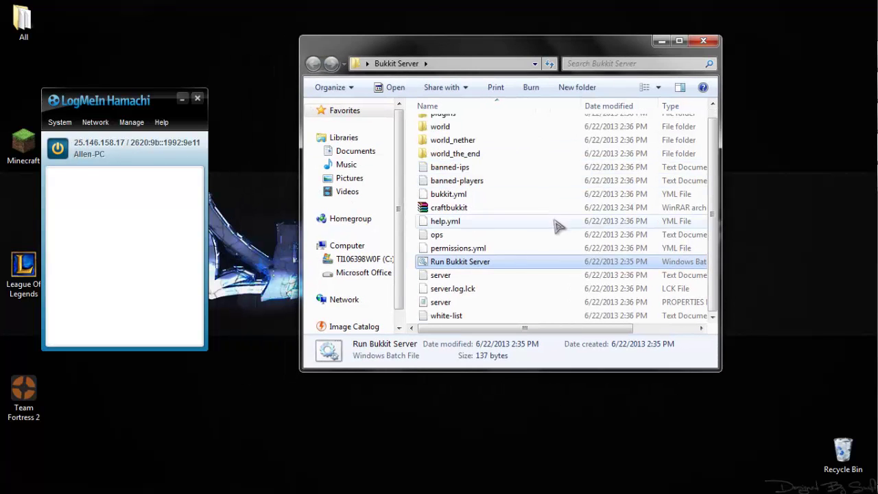
Step: Set server-ip=25.146.158.17 and online-mode=false in server.properties, then save and close it
{"action": "double_click", "coordinate": [440, 302]}
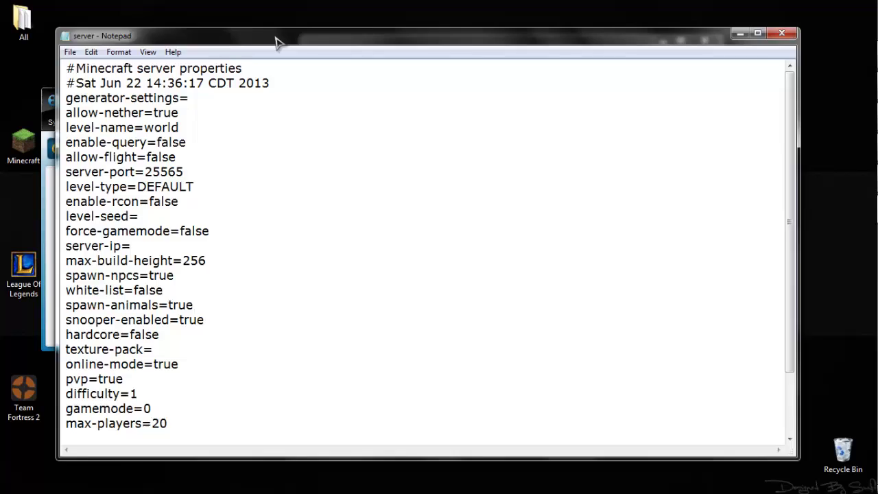
{"action": "left_click_drag", "start_coordinate": [274, 41], "coordinate": [465, 41]}
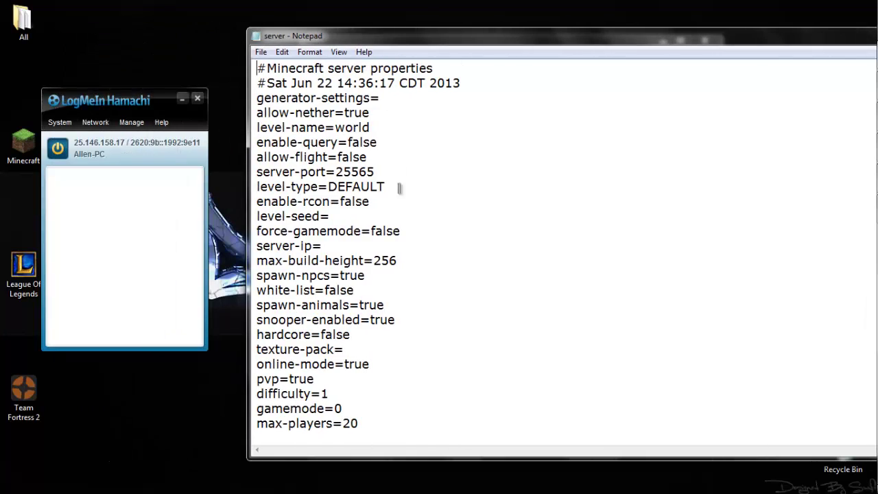
{"action": "left_click", "coordinate": [345, 245]}
{"action": "type", "text": "25.146.158.17"}
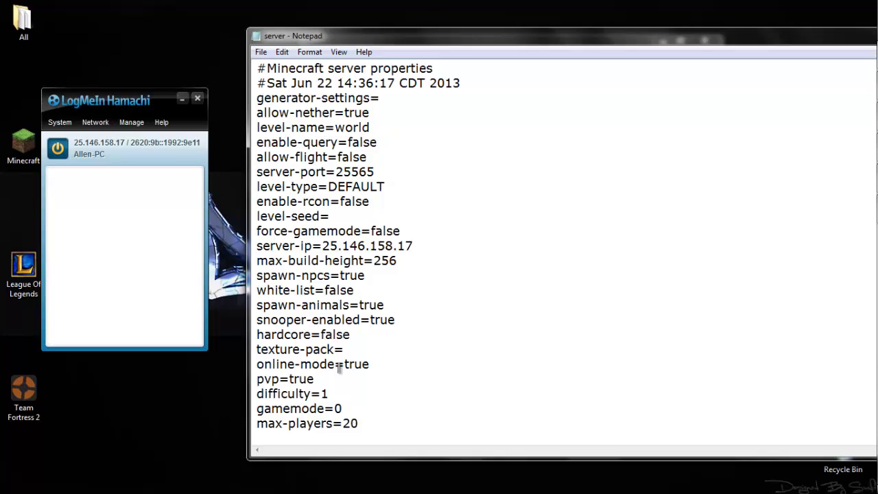
{"action": "left_click_drag", "start_coordinate": [344, 368], "coordinate": [383, 368]}
{"action": "type", "text": "fals"}
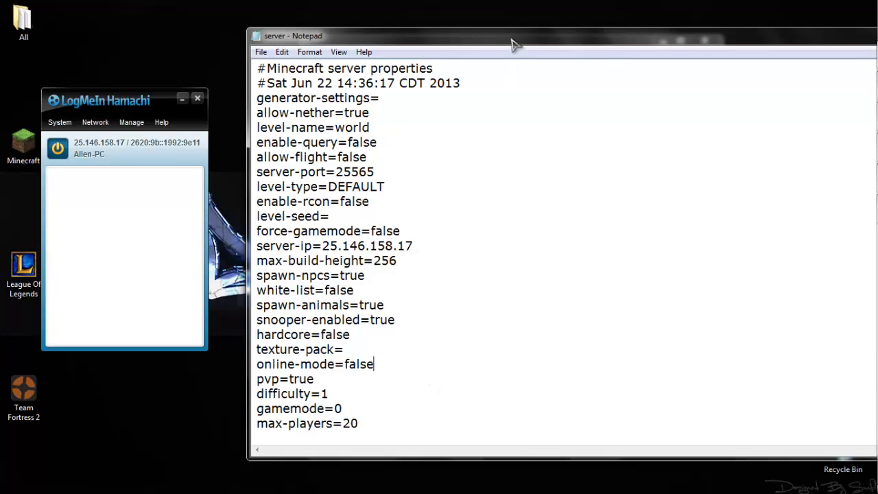
{"action": "left_click_drag", "start_coordinate": [512, 40], "coordinate": [307, 38]}
{"action": "left_click", "coordinate": [57, 50]}
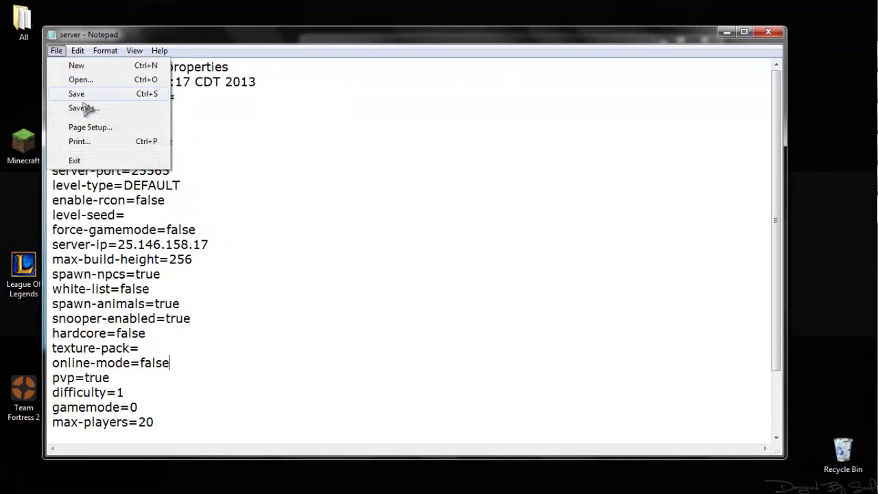
{"action": "left_click", "coordinate": [74, 91]}
{"action": "left_click", "coordinate": [768, 31]}
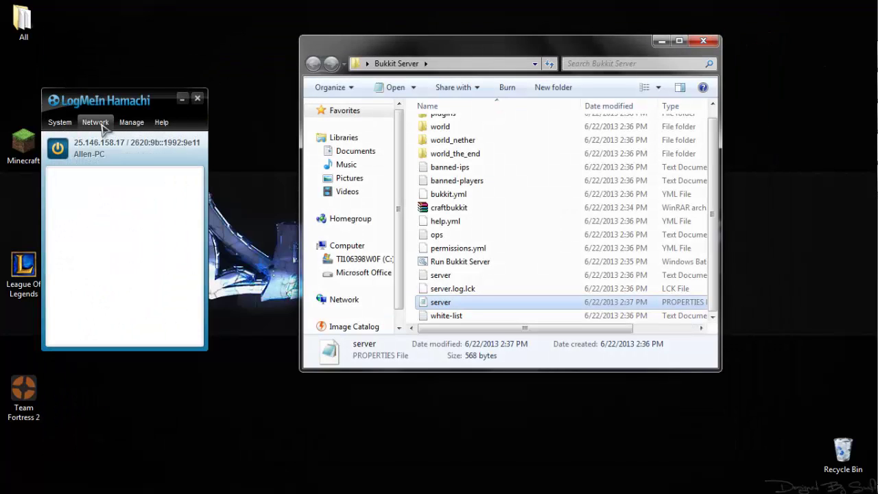
Step: Create a password-protected Hamachi network with ID 'Run Bukkit Server Test'
{"action": "left_click_drag", "start_coordinate": [103, 100], "coordinate": [179, 98]}
{"action": "left_click", "coordinate": [171, 121]}
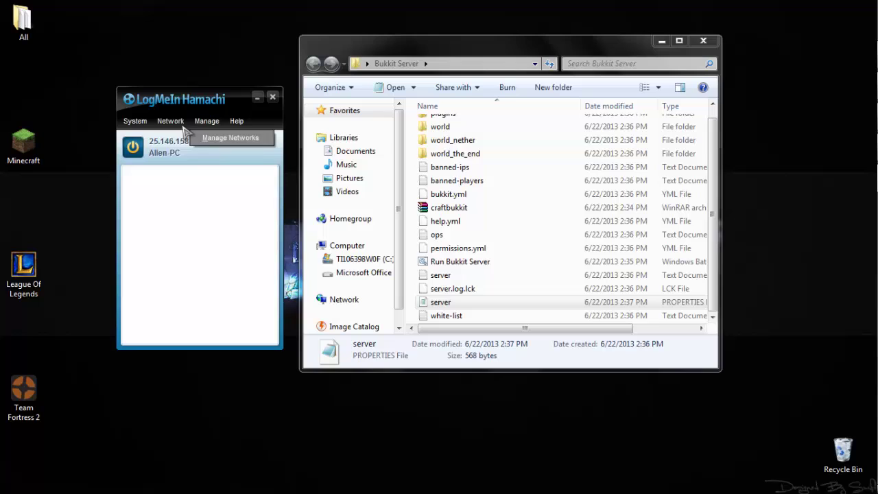
{"action": "left_click", "coordinate": [197, 138]}
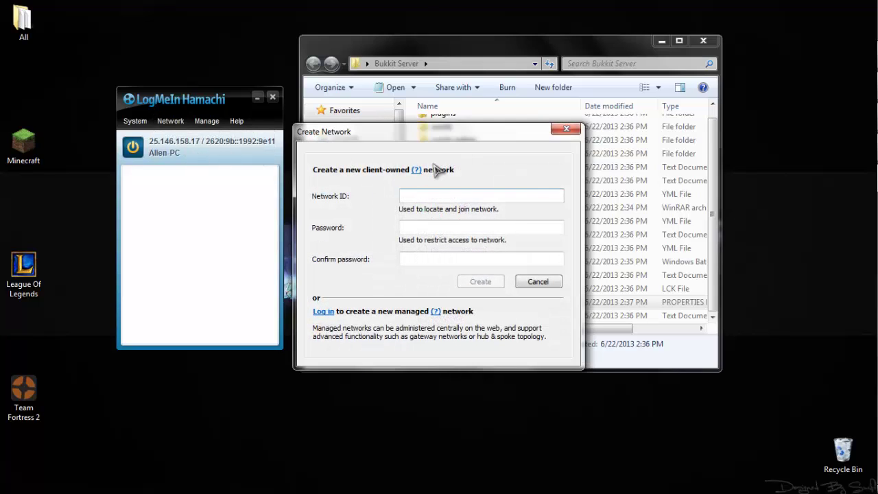
{"action": "type", "text": "Run Bukkit Server Test"}
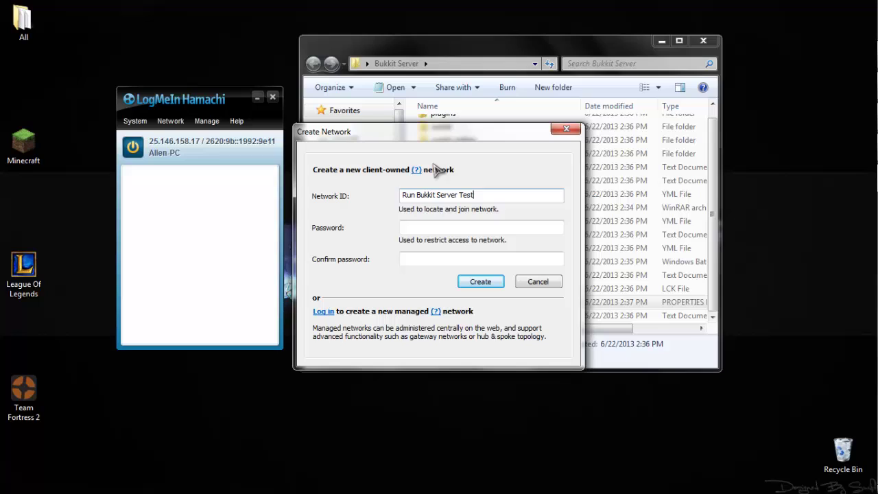
{"action": "key", "text": "Tab"}
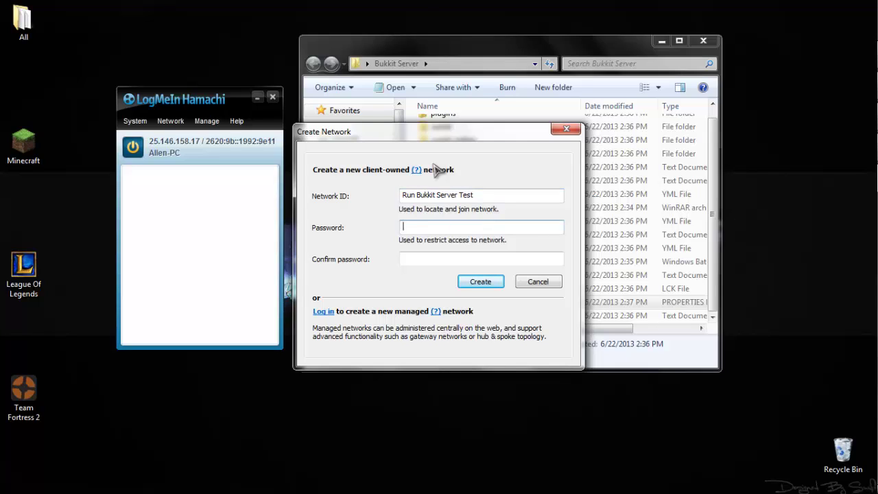
{"action": "key", "text": "Tab"}
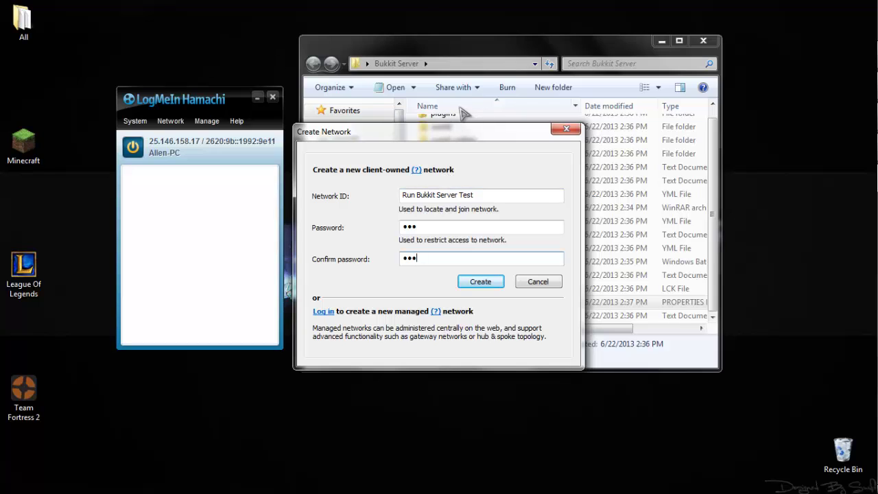
{"action": "left_click_drag", "start_coordinate": [424, 135], "coordinate": [456, 118]}
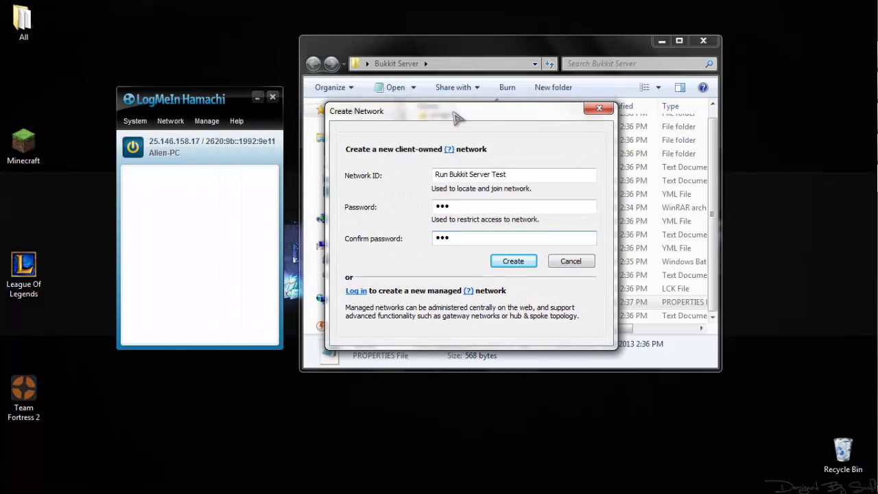
{"action": "left_click", "coordinate": [513, 261]}
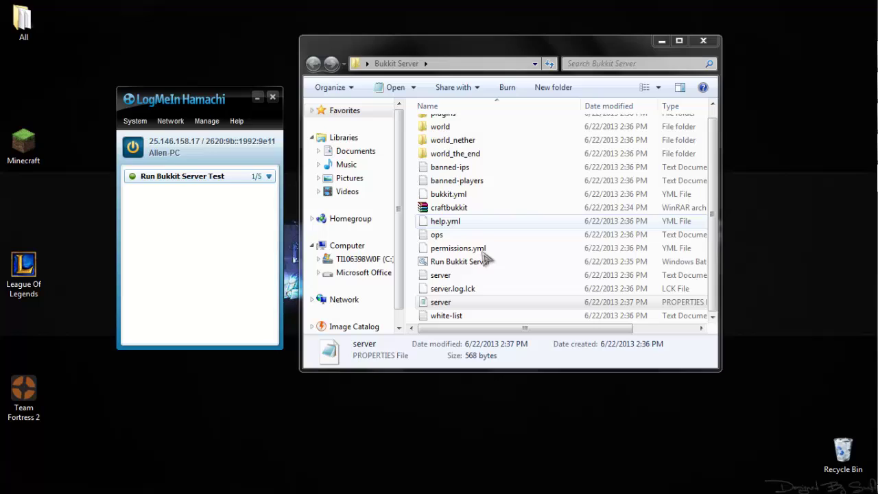
Step: Start the Bukkit server, join it in Minecraft via the Hamachi IP, and walk forward
{"action": "double_click", "coordinate": [459, 264]}
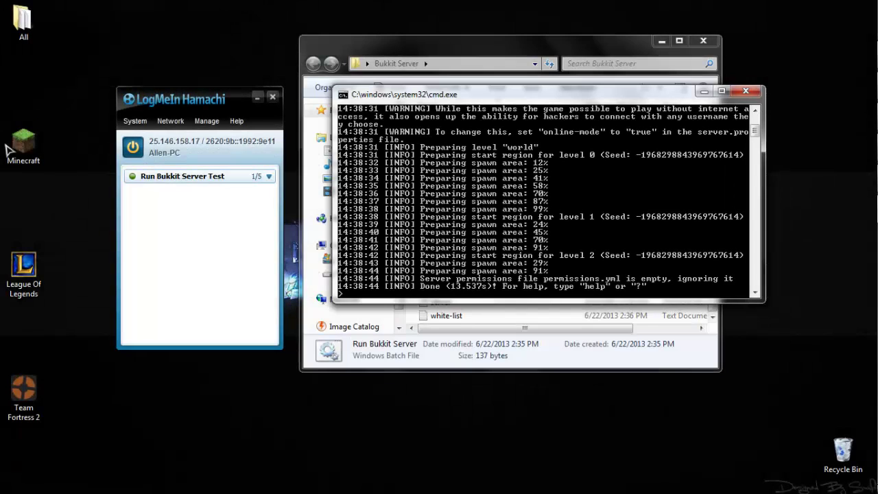
{"action": "left_click", "coordinate": [21, 147]}
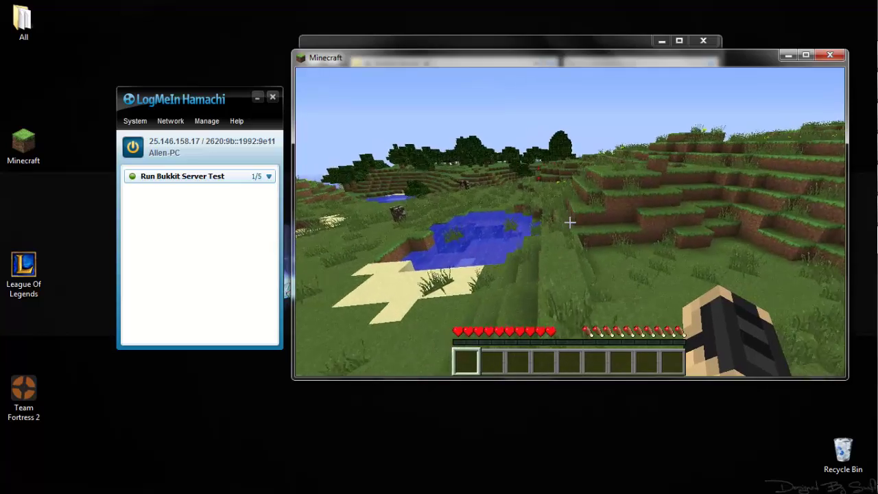
{"action": "key", "text": "w"}
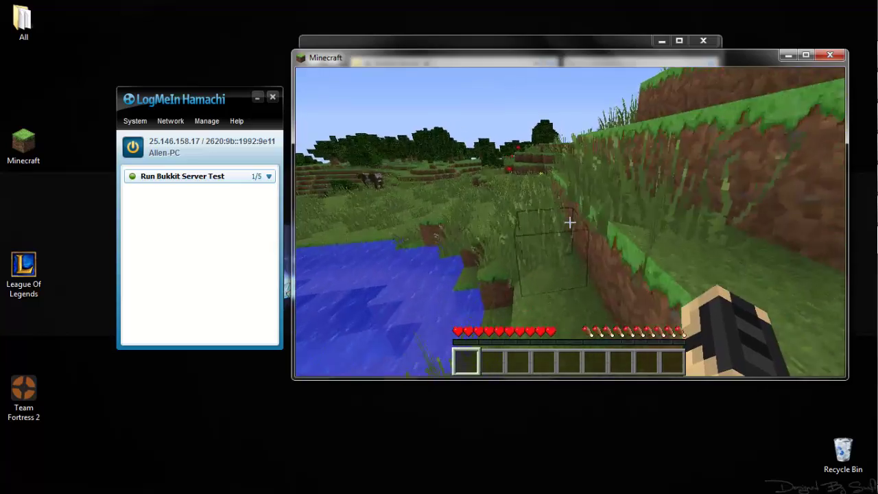
{"action": "key", "text": "w"}
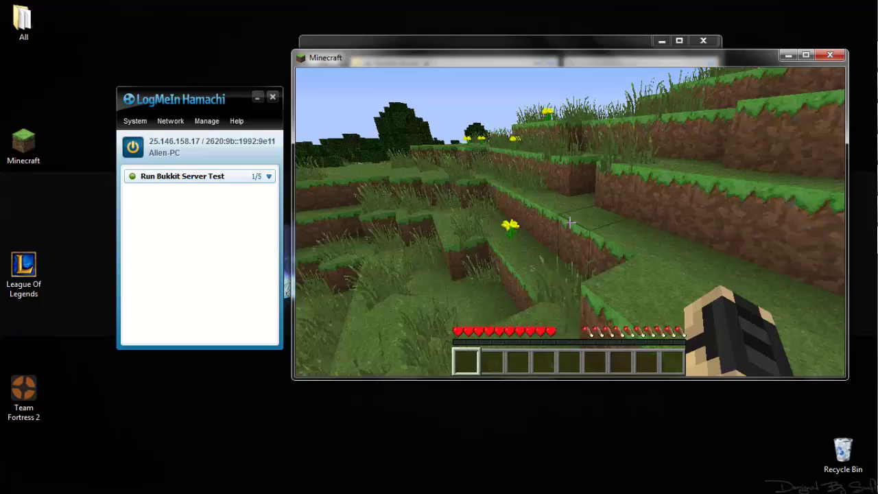
{"action": "key", "text": "w"}
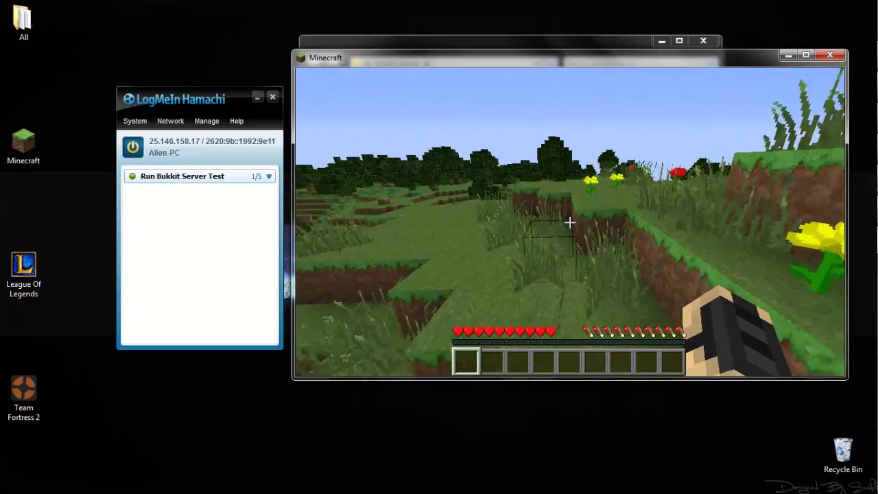